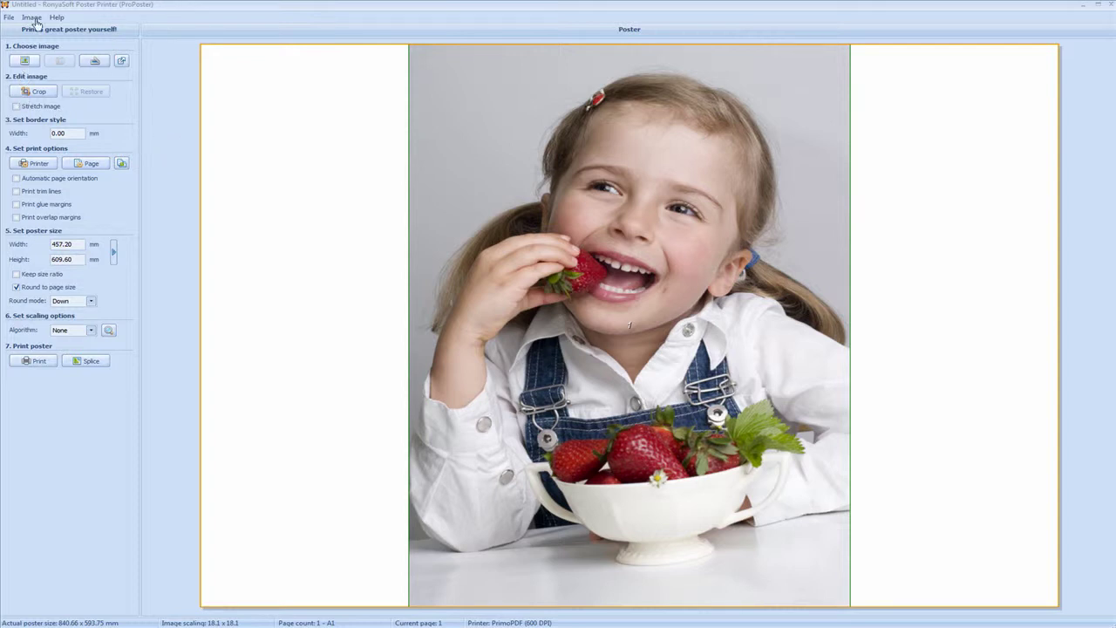
Step: Open Print Setup and the PrimoPDF printer's document properties
{"action": "left_click", "coordinate": [35, 18]}
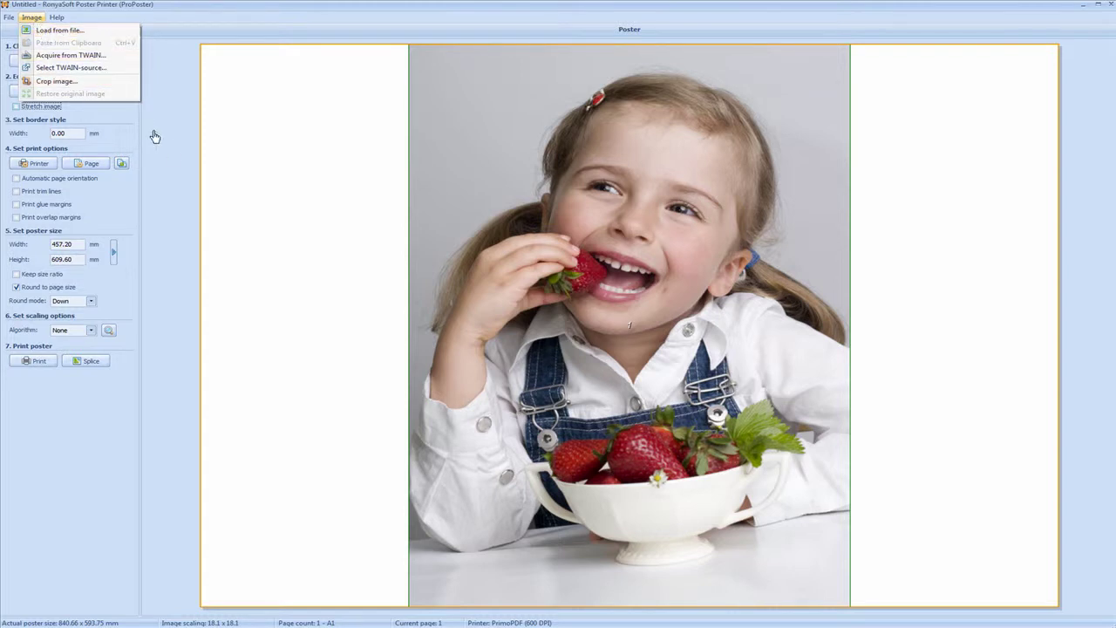
{"action": "left_click", "coordinate": [173, 153]}
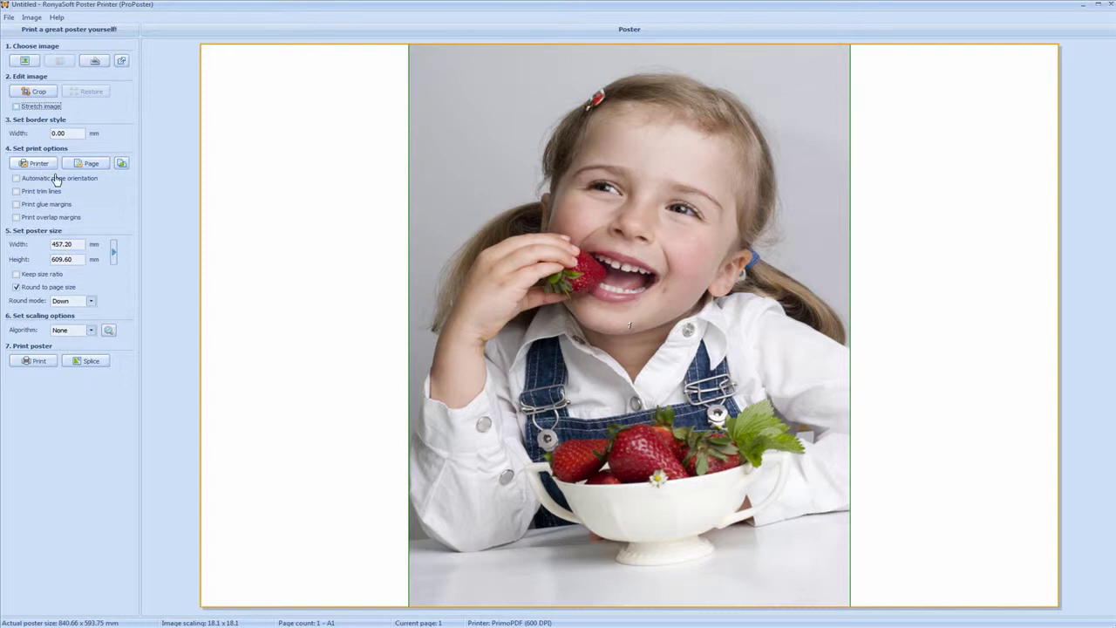
{"action": "left_click", "coordinate": [38, 164]}
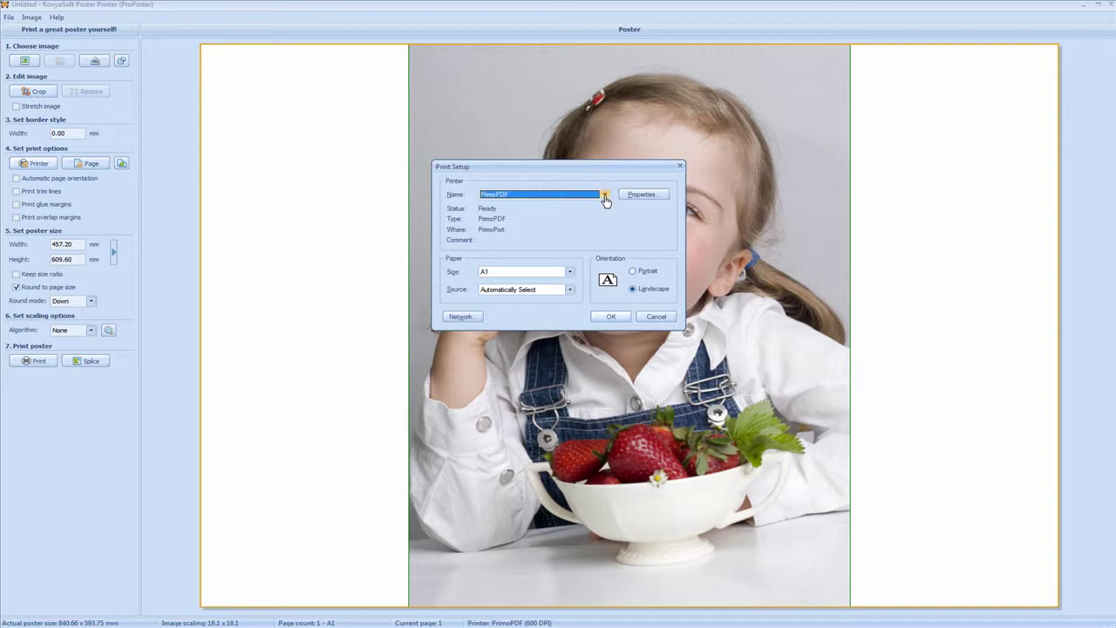
{"action": "left_click", "coordinate": [644, 196]}
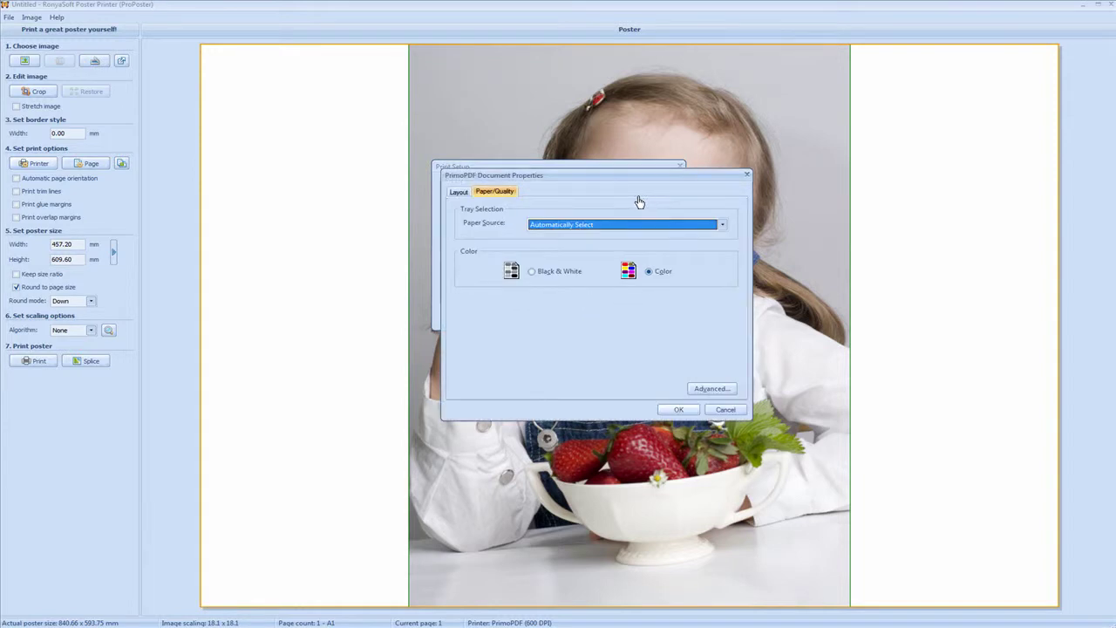
Step: On the Layout settings, keep the page orientation at Landscape
{"action": "left_click", "coordinate": [460, 192]}
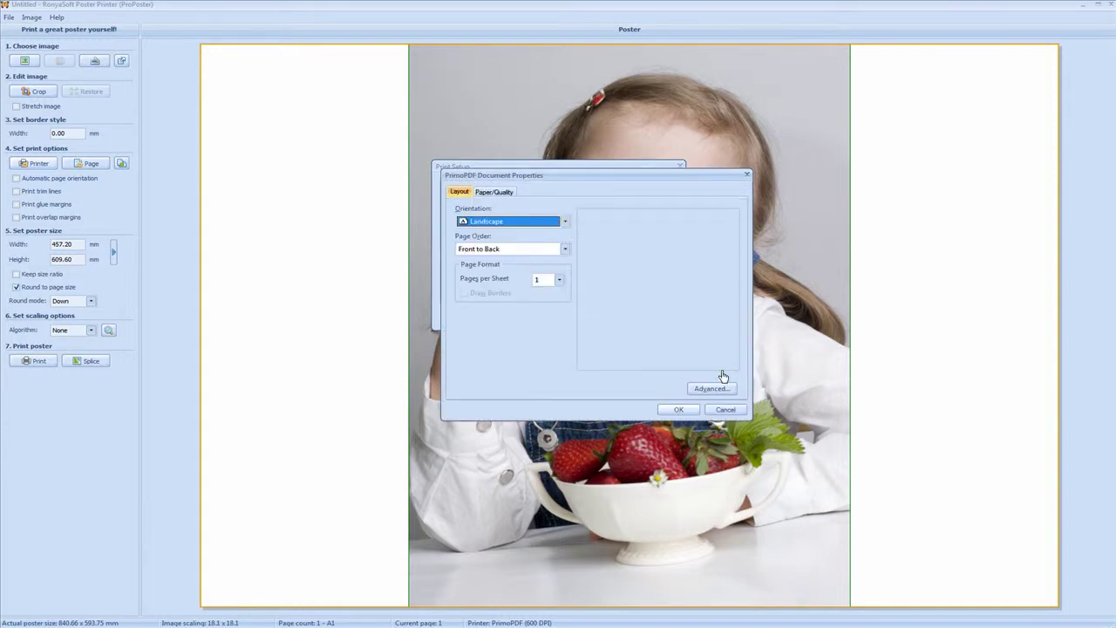
{"action": "left_click", "coordinate": [512, 225]}
{"action": "left_click", "coordinate": [519, 227]}
{"action": "left_click", "coordinate": [526, 226]}
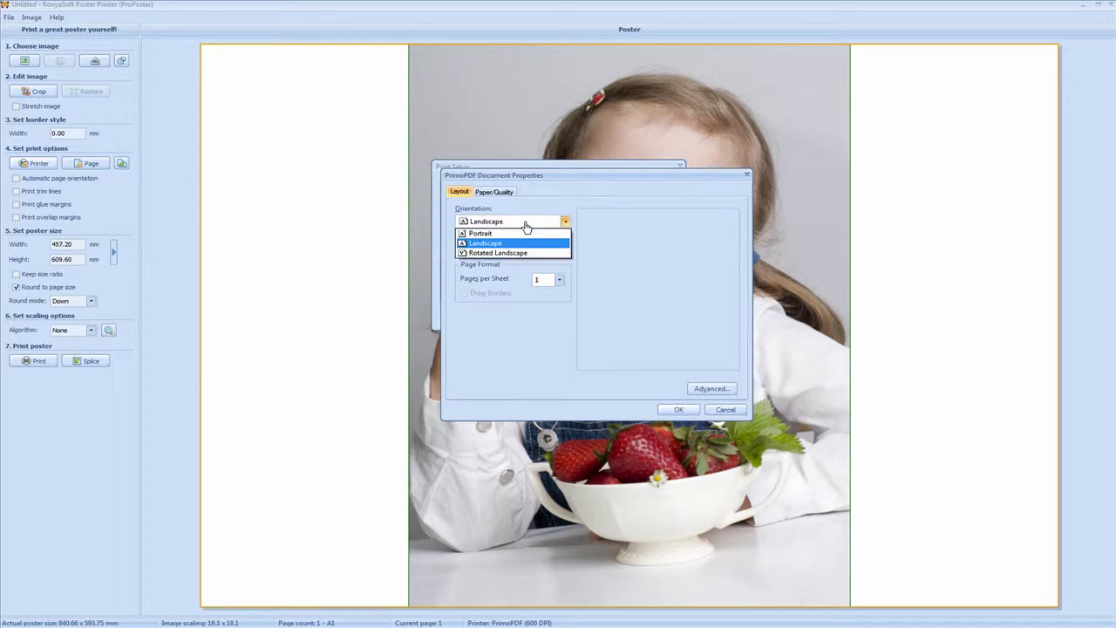
{"action": "left_click", "coordinate": [526, 226]}
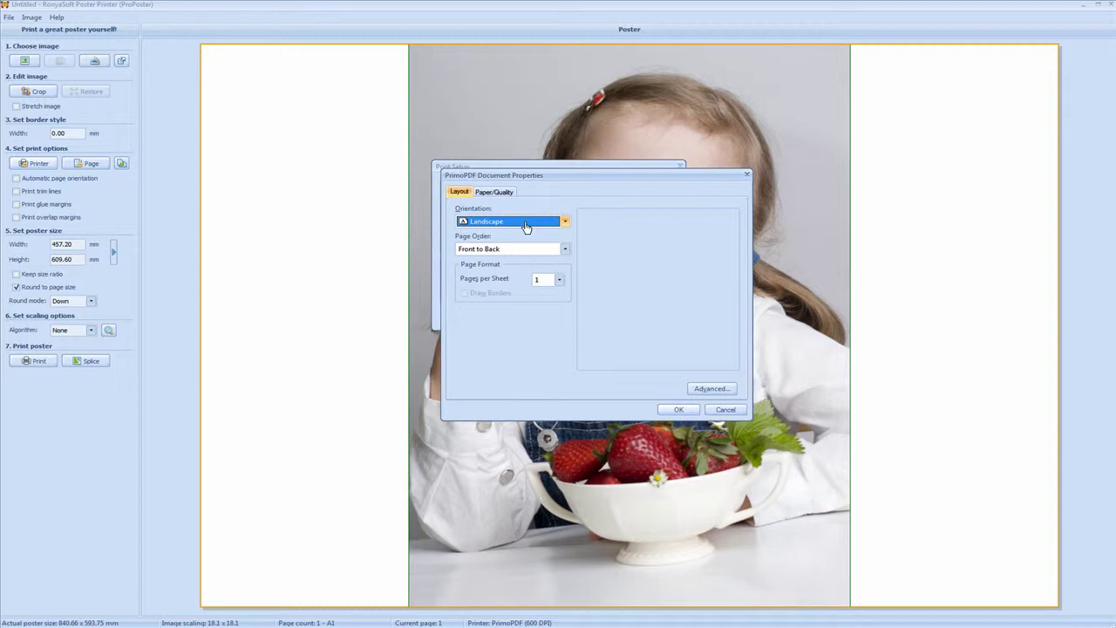
{"action": "left_click", "coordinate": [526, 226]}
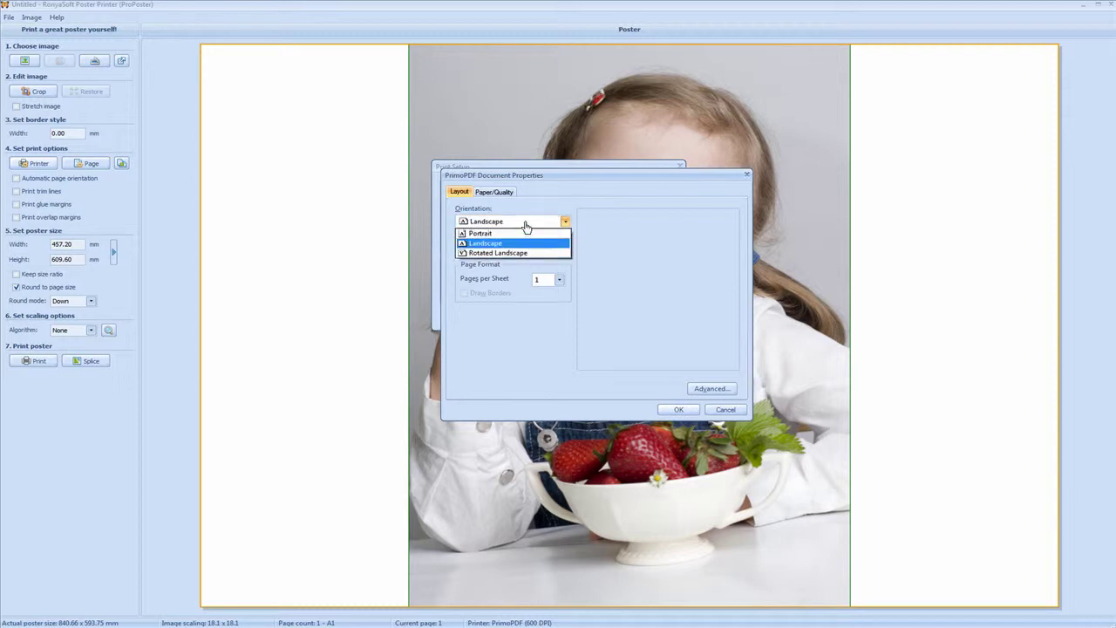
{"action": "left_click", "coordinate": [526, 249]}
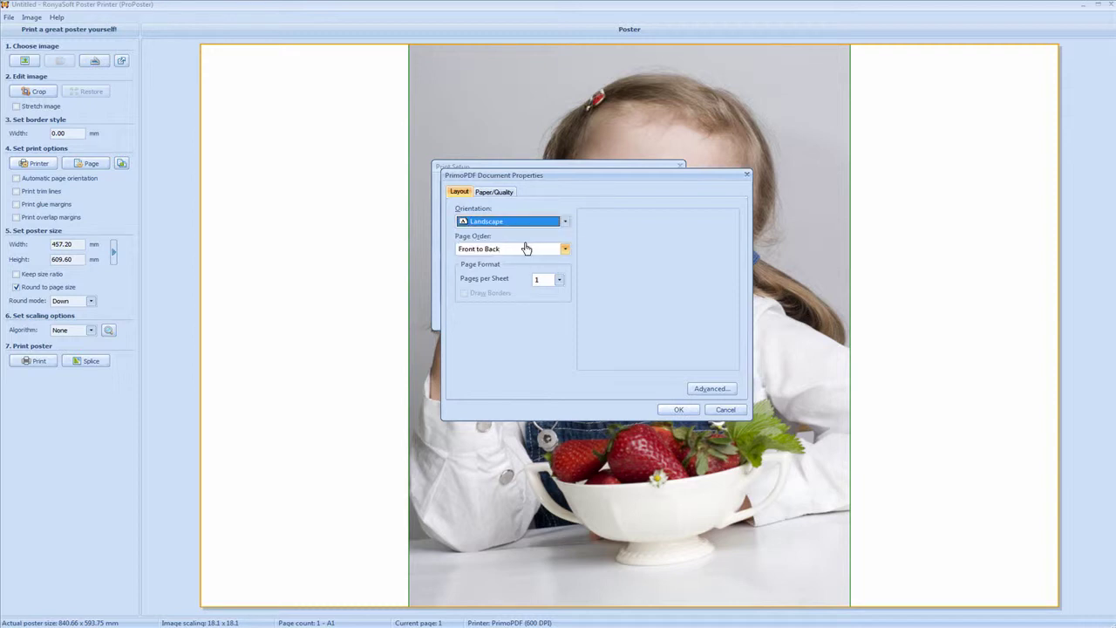
Step: Keep A1 as the PrimoPDF paper size in the advanced Paper/Quality options
{"action": "left_click", "coordinate": [497, 193]}
{"action": "left_click", "coordinate": [708, 392]}
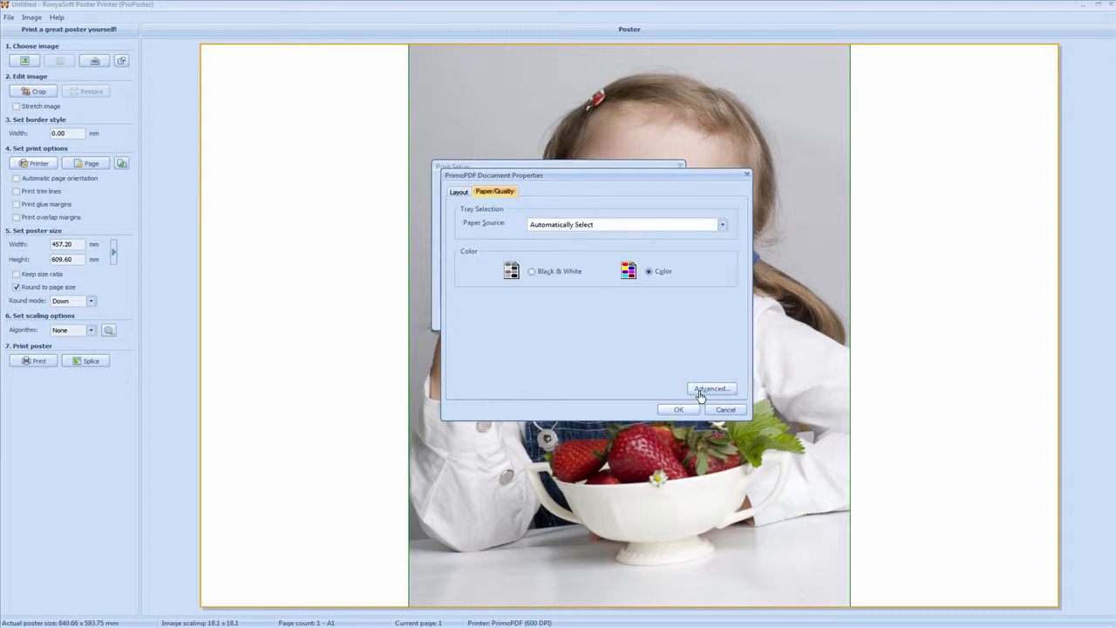
{"action": "left_click", "coordinate": [654, 244]}
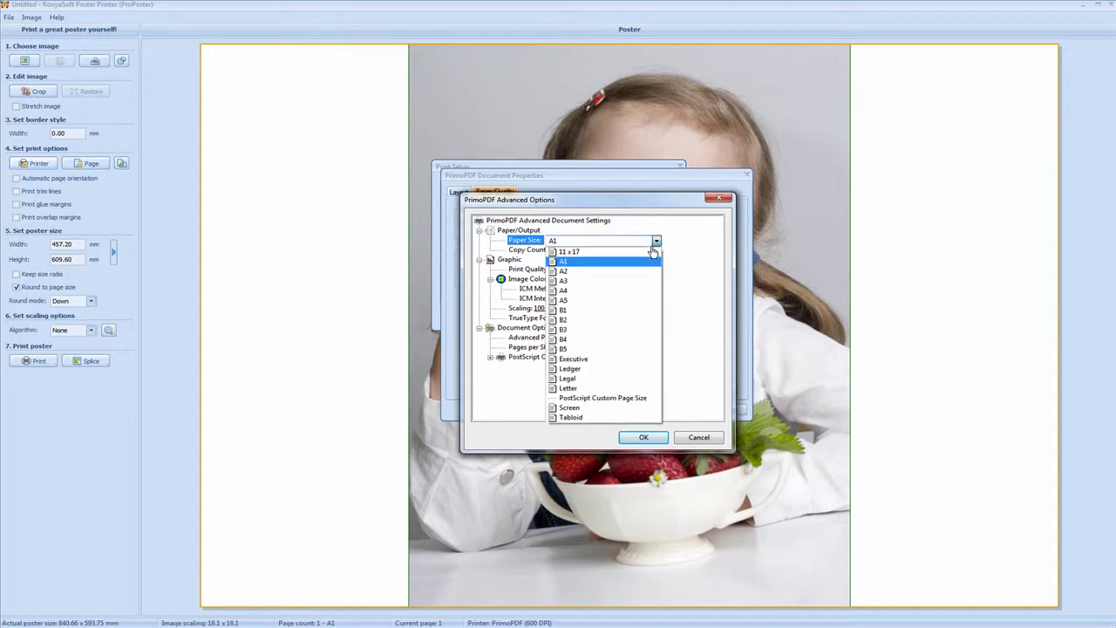
{"action": "left_click", "coordinate": [652, 250]}
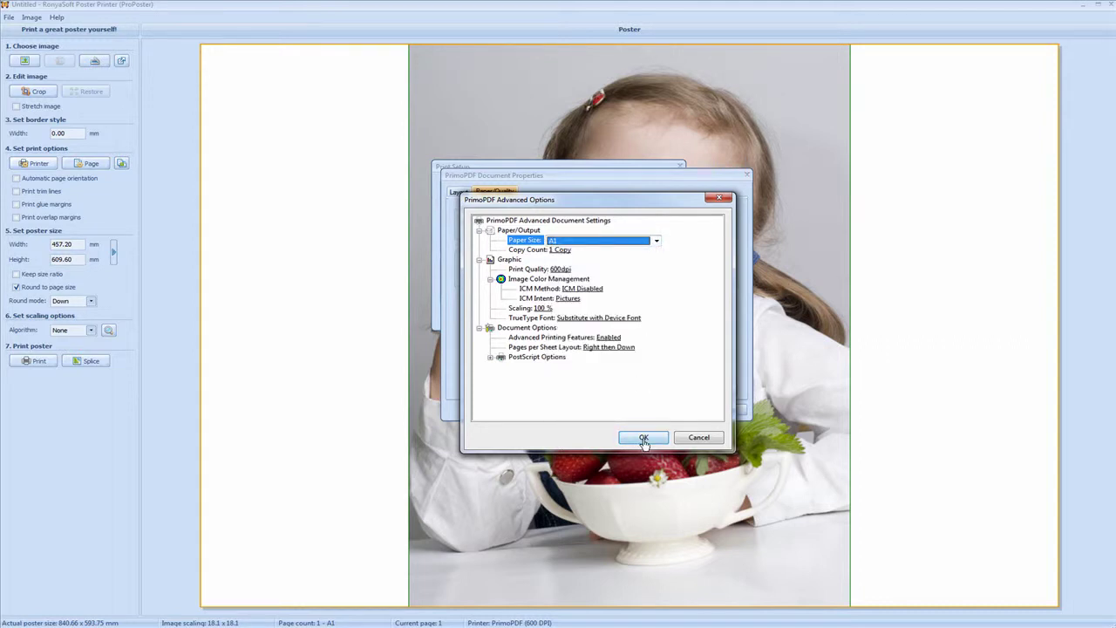
Step: Confirm all printer dialogs and bring up Page setup with auto margins and 4.00 mm overlap
{"action": "left_click", "coordinate": [643, 438]}
{"action": "left_click", "coordinate": [677, 410]}
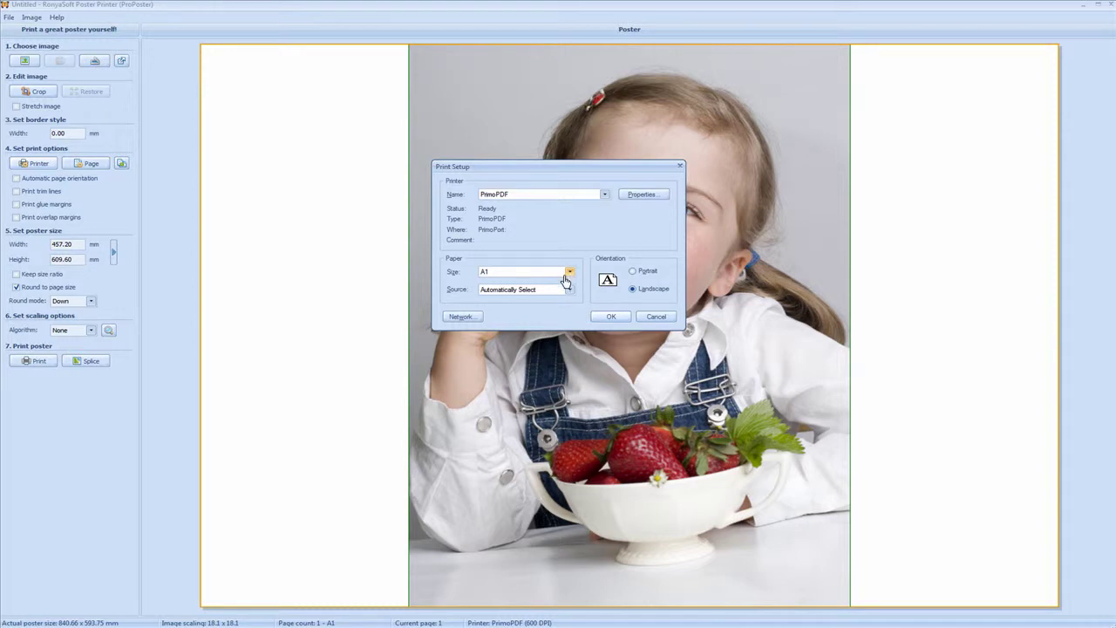
{"action": "left_click", "coordinate": [620, 320]}
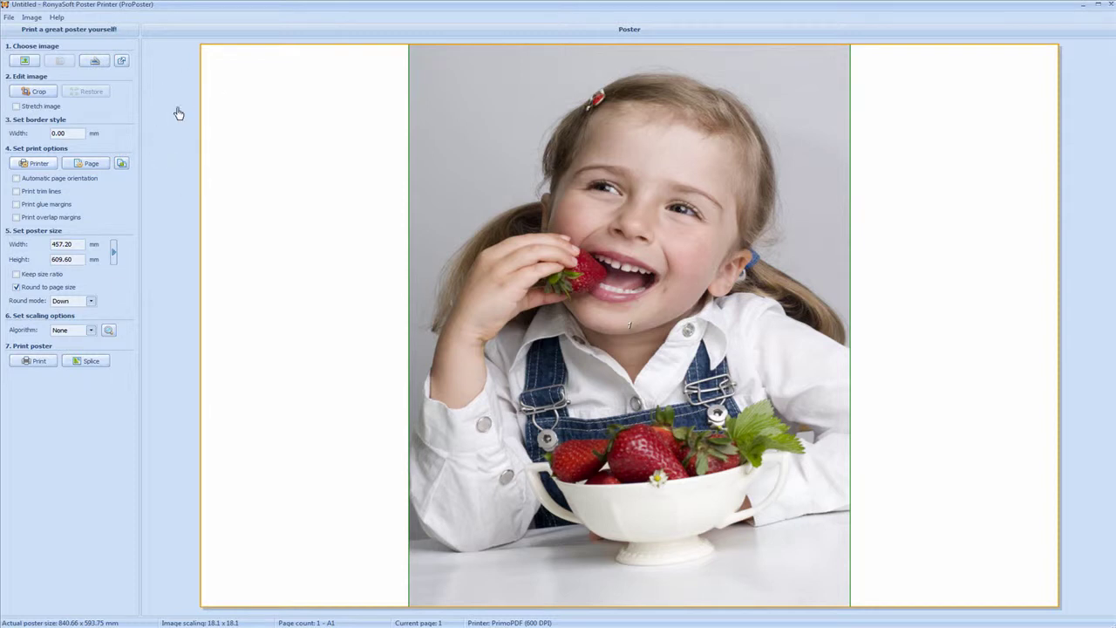
{"action": "left_click", "coordinate": [97, 165]}
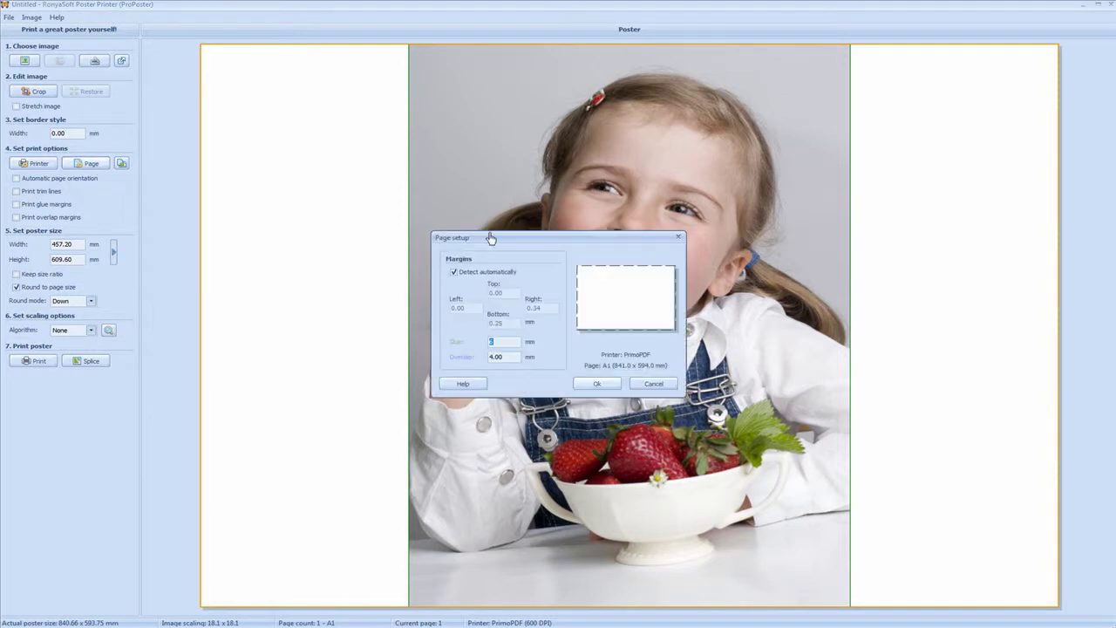
{"action": "left_click_drag", "start_coordinate": [502, 244], "coordinate": [275, 295]}
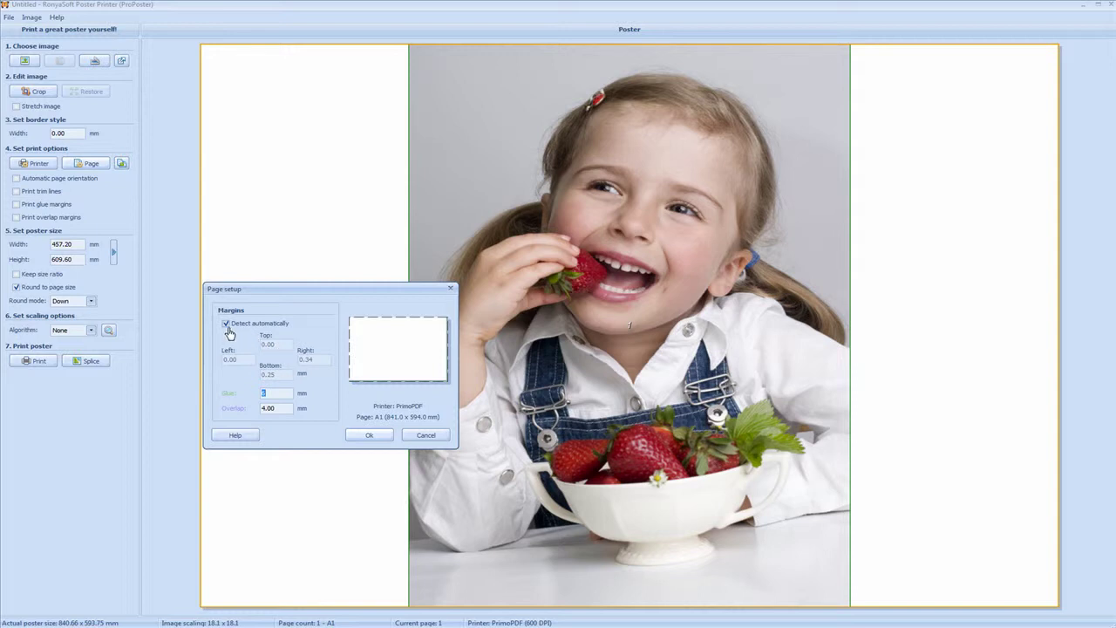
{"action": "left_click", "coordinate": [369, 436]}
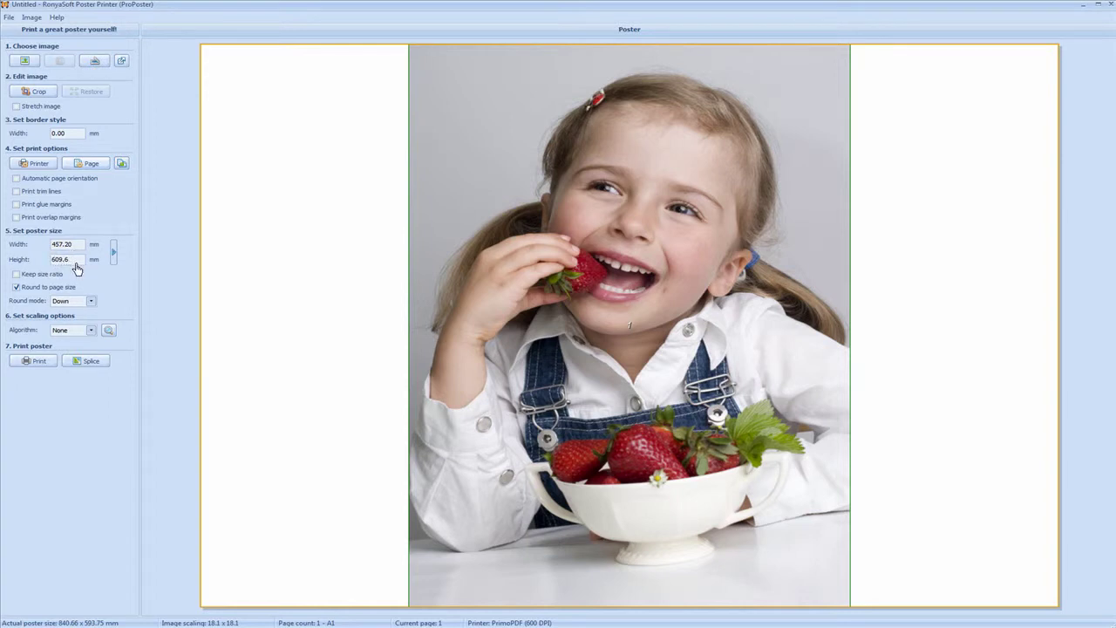
Step: Enter a poster width of 841 mm and height of 594 mm with Keep size ratio off
{"action": "type", "text": "0"}
{"action": "left_click_drag", "start_coordinate": [82, 259], "coordinate": [27, 267]}
{"action": "type", "text": "59"}
{"action": "left_click_drag", "start_coordinate": [82, 245], "coordinate": [37, 249]}
{"action": "type", "text": "841"}
{"action": "left_click", "coordinate": [16, 276]}
{"action": "left_click", "coordinate": [15, 274]}
{"action": "left_click_drag", "start_coordinate": [84, 262], "coordinate": [41, 263]}
{"action": "type", "text": "5"}
Step: Turn on Stretch image and set Round mode to Down for one 840.66 × 593.75 mm page
{"action": "left_click", "coordinate": [16, 106]}
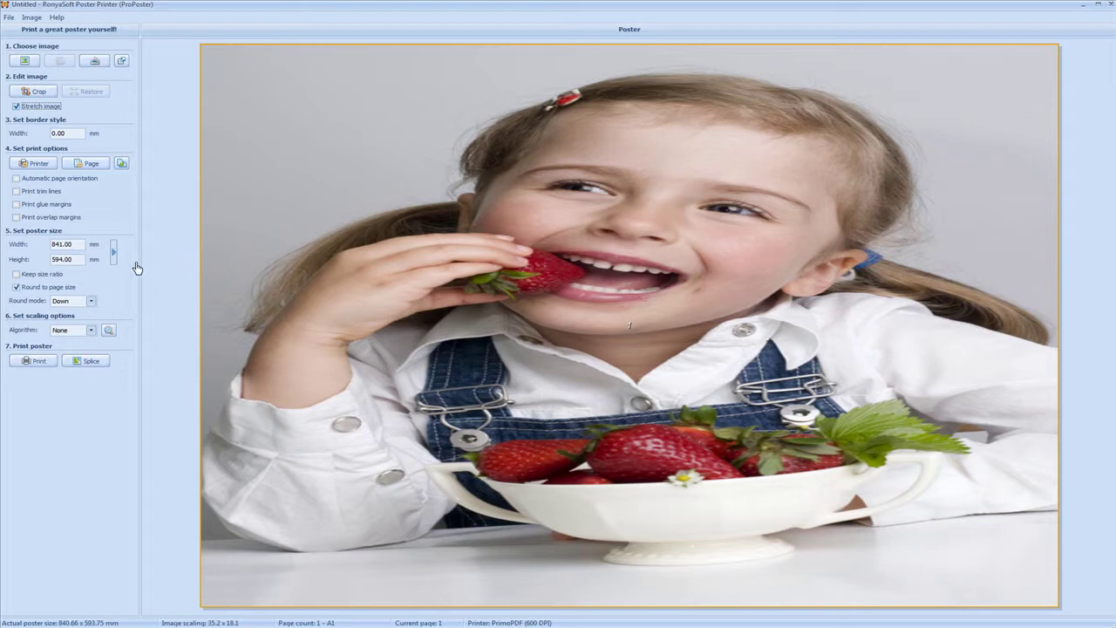
{"action": "left_click", "coordinate": [86, 302]}
{"action": "left_click", "coordinate": [80, 320]}
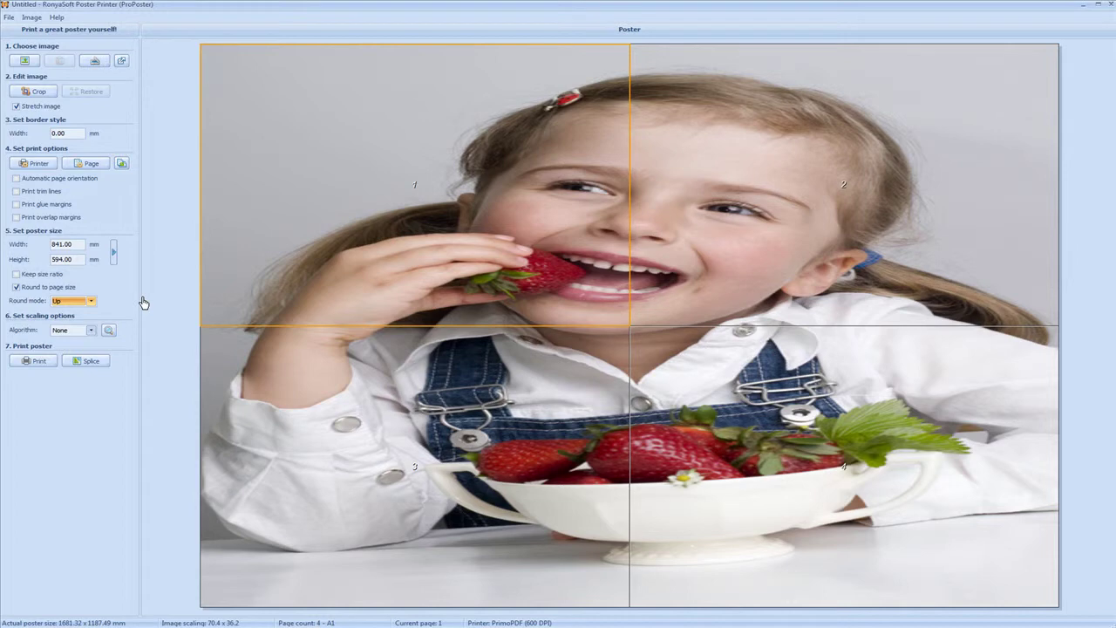
{"action": "left_click", "coordinate": [91, 301]}
{"action": "left_click", "coordinate": [87, 312]}
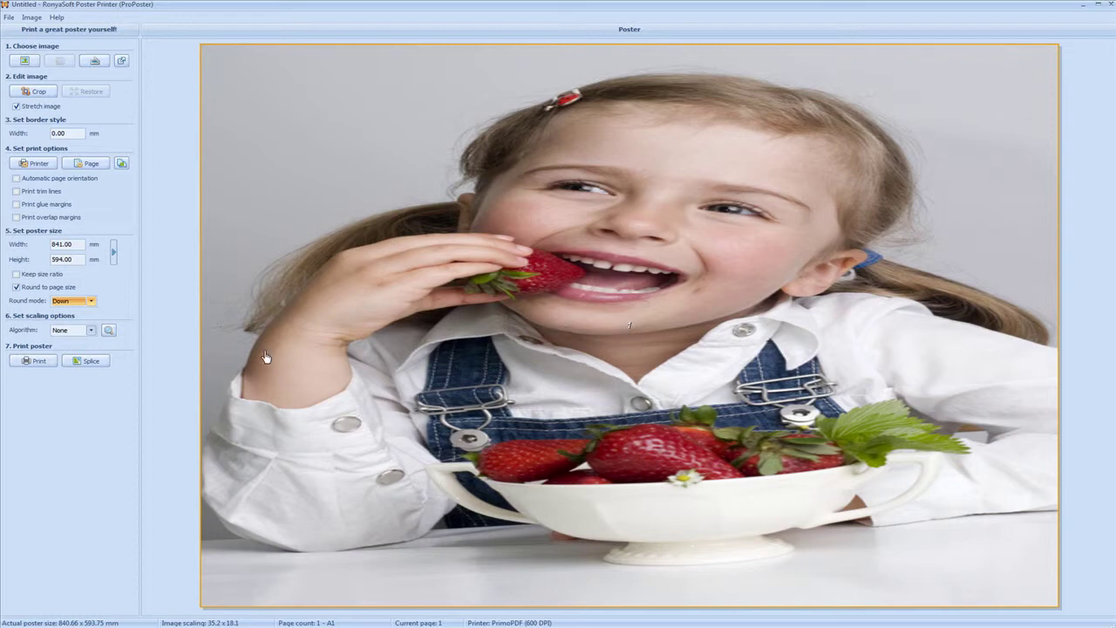
{"action": "left_click", "coordinate": [91, 331]}
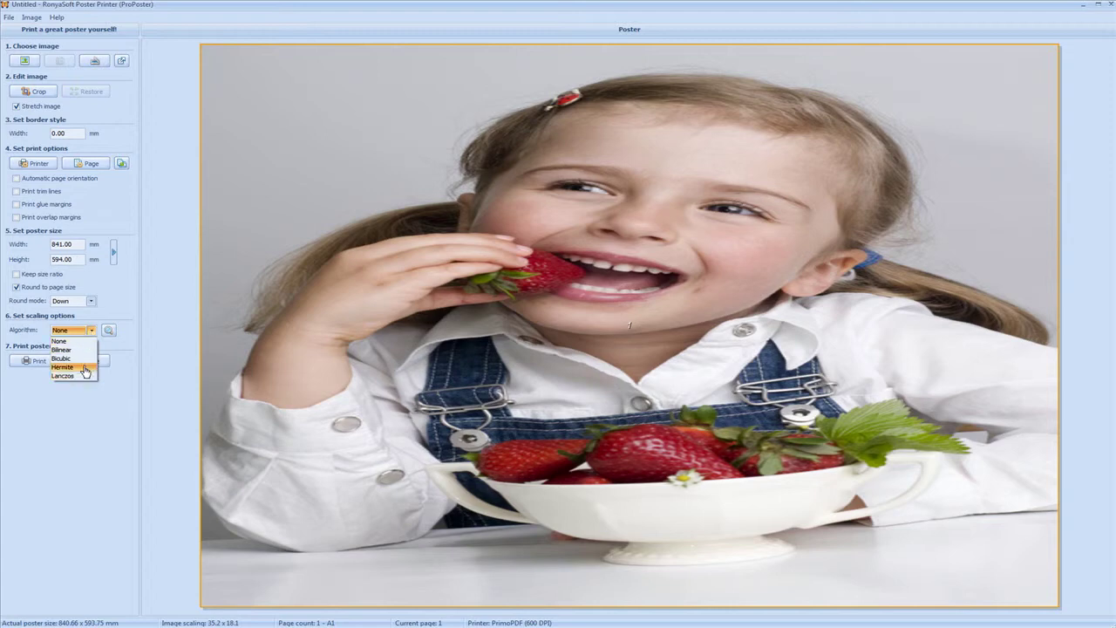
Step: Keep Algorithm at None, bring up the PrimoPDF Print dialog and move it left
{"action": "left_click", "coordinate": [92, 333]}
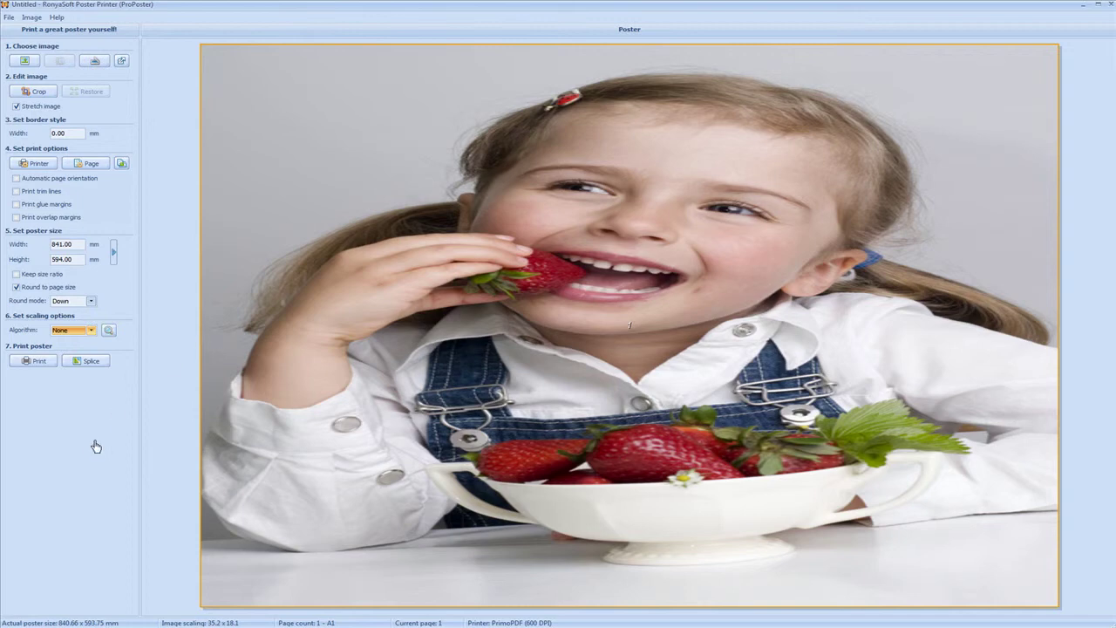
{"action": "left_click", "coordinate": [40, 362]}
{"action": "left_click_drag", "start_coordinate": [533, 169], "coordinate": [93, 382]}
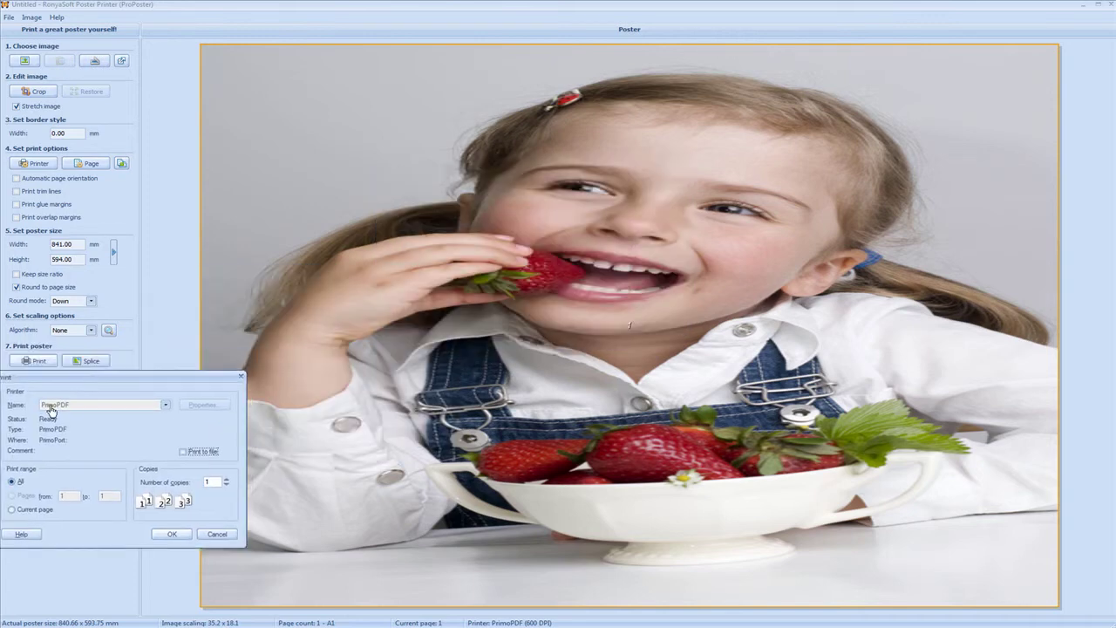